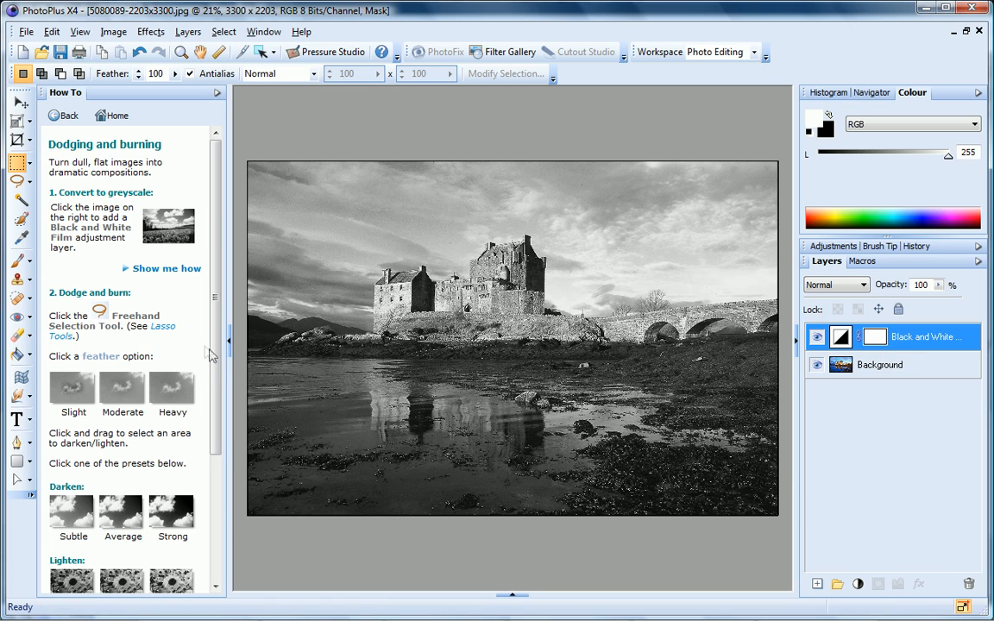
# Activate the Freehand Selection Tool and try out the Slight, Heavy and Moderate feather presets.
pyautogui.click(99, 314)
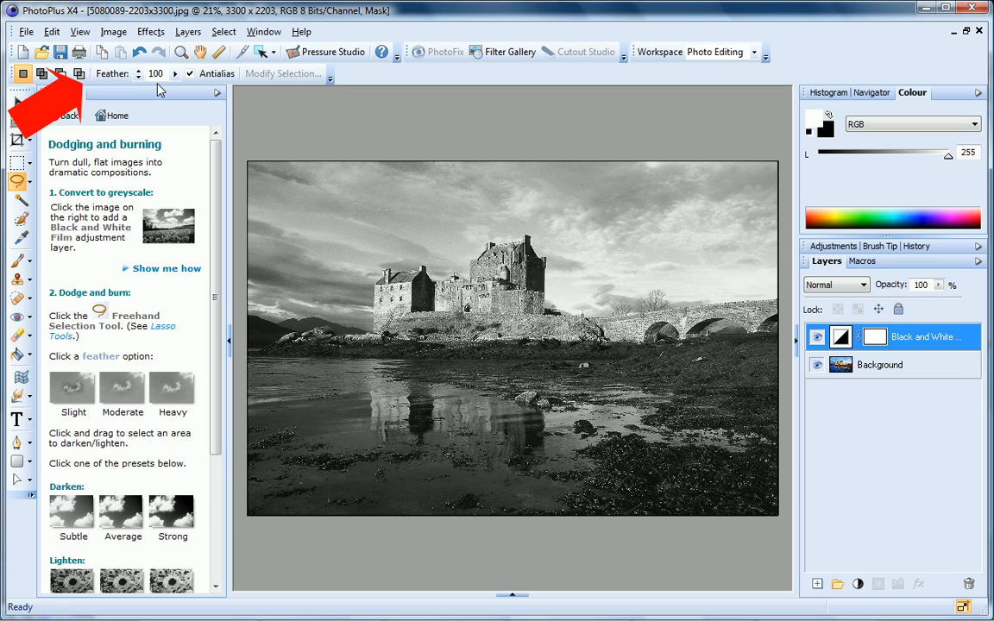
pyautogui.click(95, 391)
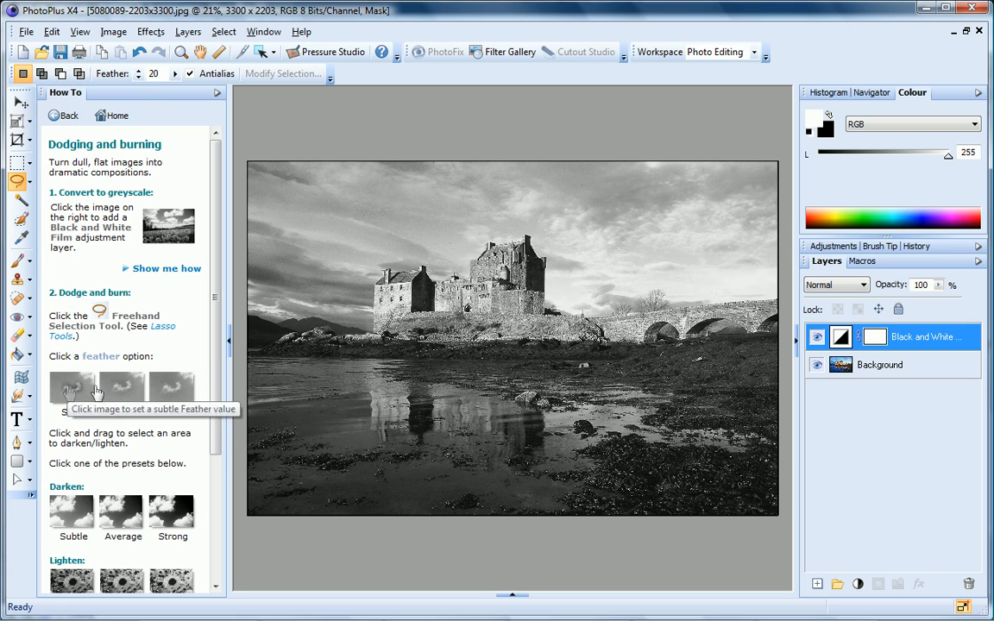
pyautogui.click(179, 390)
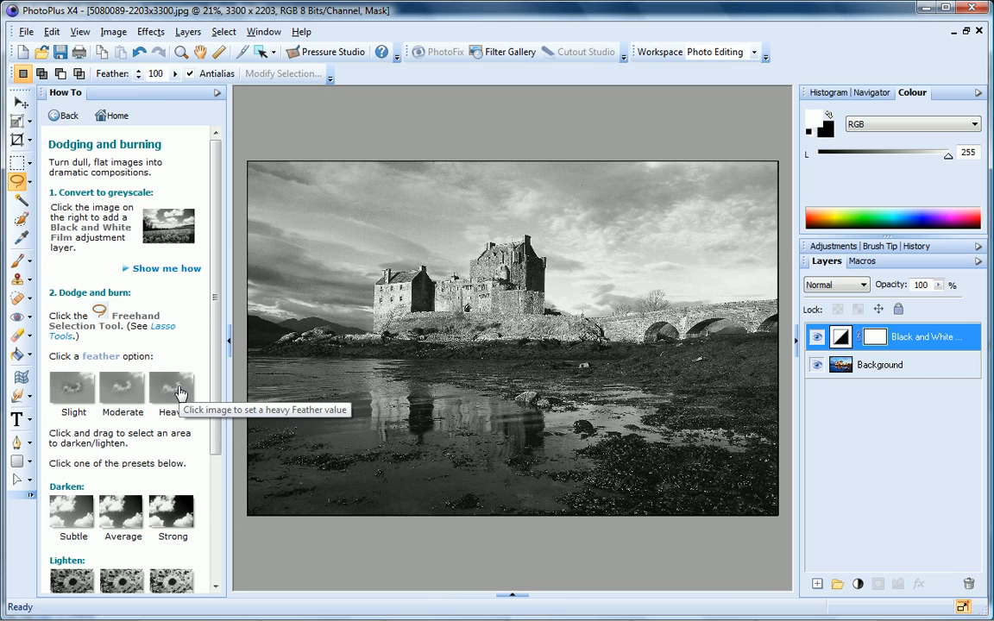
pyautogui.click(120, 389)
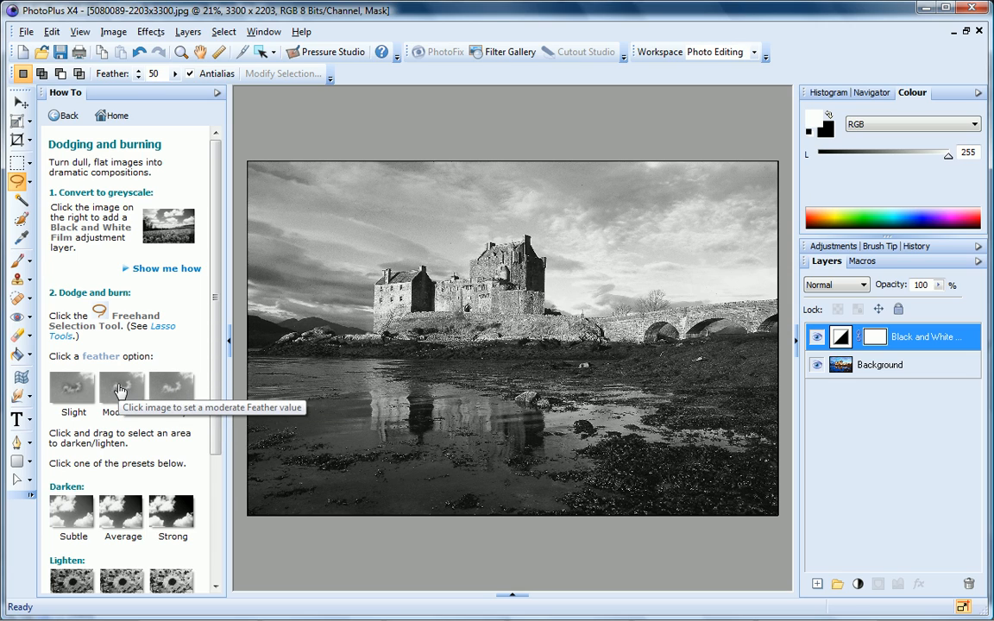
pyautogui.click(72, 390)
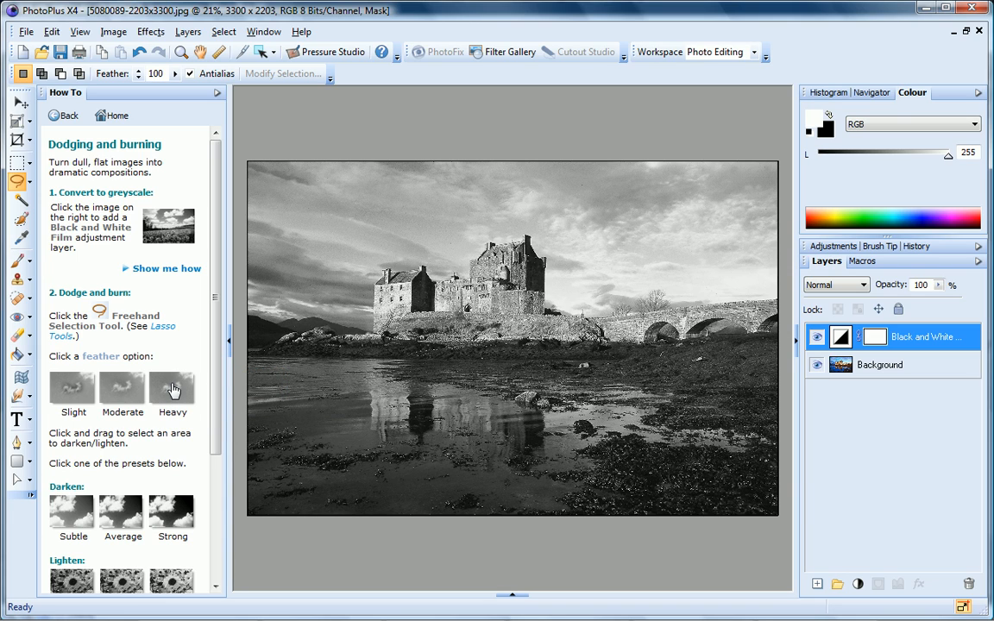
# Adjust the selection feather manually down to 89.
pyautogui.click(175, 74)
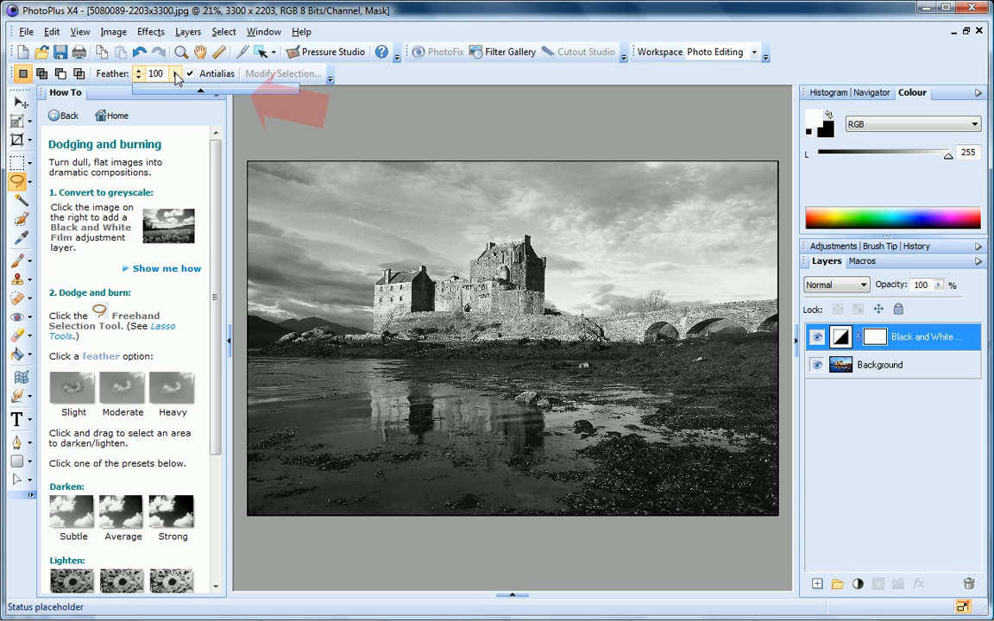
pyautogui.moveTo(199, 90)
pyautogui.mouseDown()
pyautogui.moveTo(207, 92)
pyautogui.moveTo(195, 93)
pyautogui.mouseUp()
pyautogui.click(139, 77)
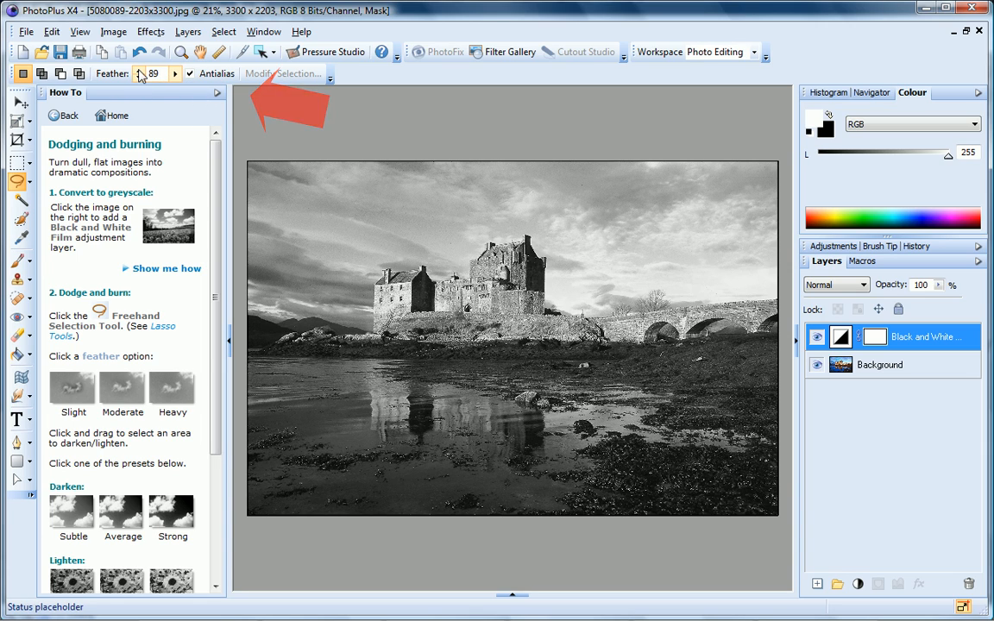
# Outline the upper sky down to the castle top with a heavy feather of 100 and darken it with the Average preset.
pyautogui.click(175, 393)
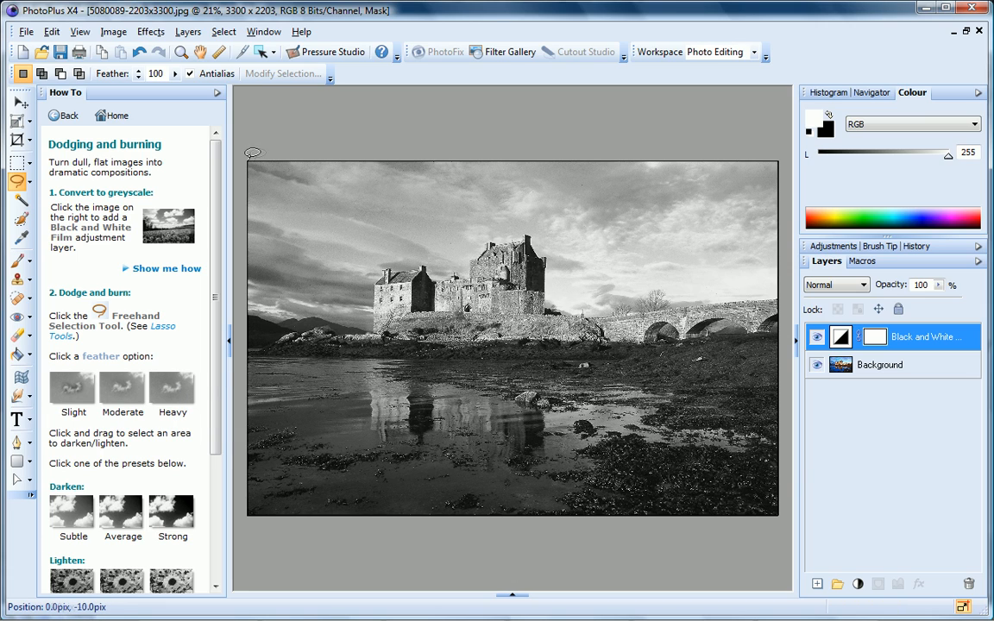
pyautogui.moveTo(252, 153)
pyautogui.mouseDown()
pyautogui.moveTo(774, 152)
pyautogui.moveTo(777, 269)
pyautogui.moveTo(698, 270)
pyautogui.moveTo(710, 271)
pyautogui.moveTo(585, 229)
pyautogui.moveTo(419, 220)
pyautogui.moveTo(257, 278)
pyautogui.moveTo(251, 154)
pyautogui.mouseUp()
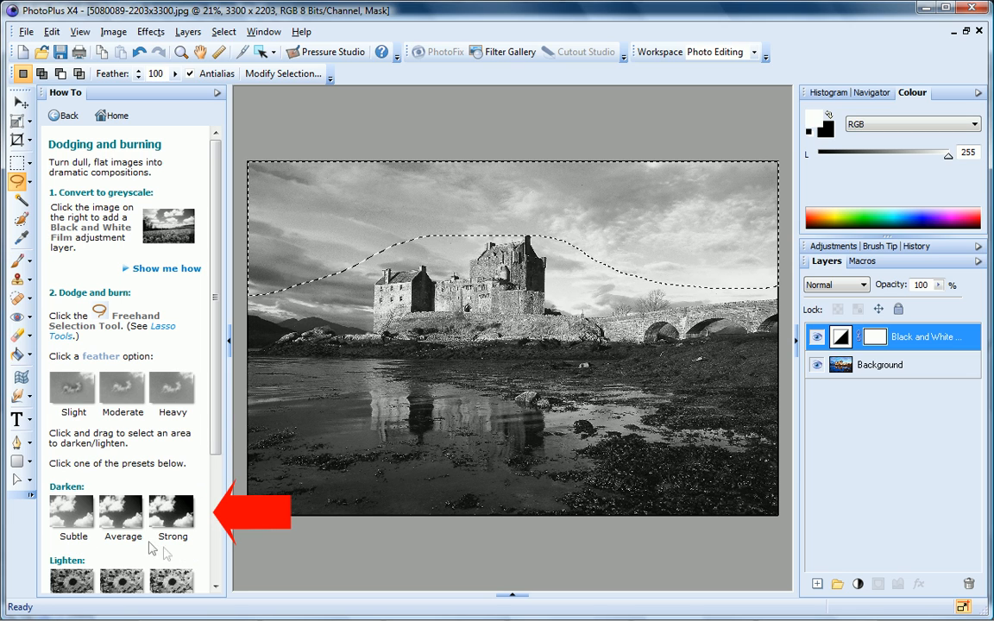
pyautogui.click(121, 513)
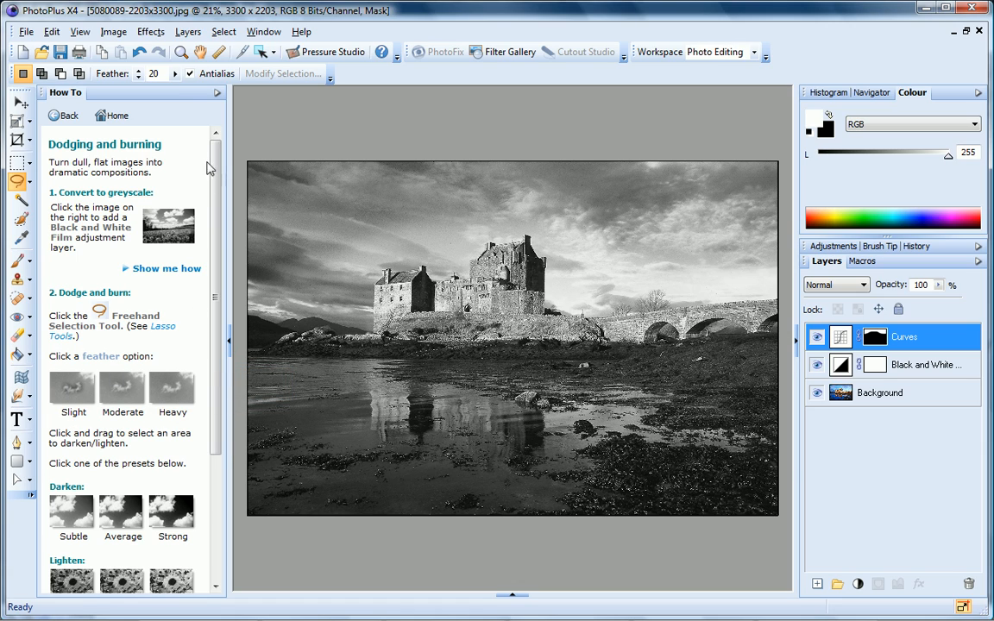
# Outline the bright sky between the castle and the bridge with a feather of 8 and darken it with the Subtle preset.
pyautogui.click(176, 75)
pyautogui.moveTo(155, 89); pyautogui.dragTo(134, 91)
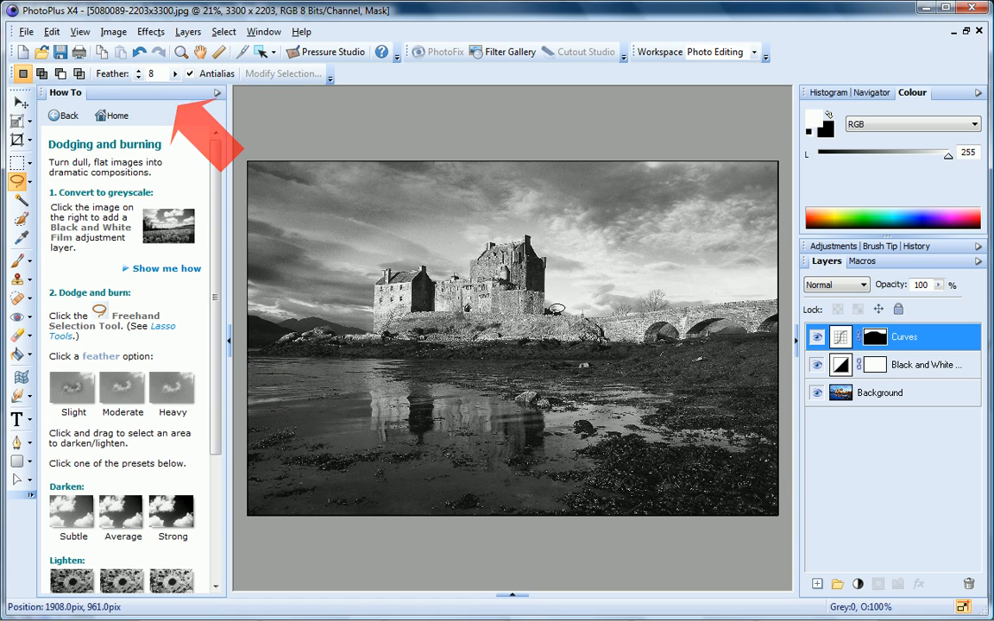
pyautogui.moveTo(545, 310)
pyautogui.mouseDown()
pyautogui.moveTo(547, 270)
pyautogui.moveTo(776, 282)
pyautogui.moveTo(778, 297)
pyautogui.moveTo(545, 307)
pyautogui.mouseUp()
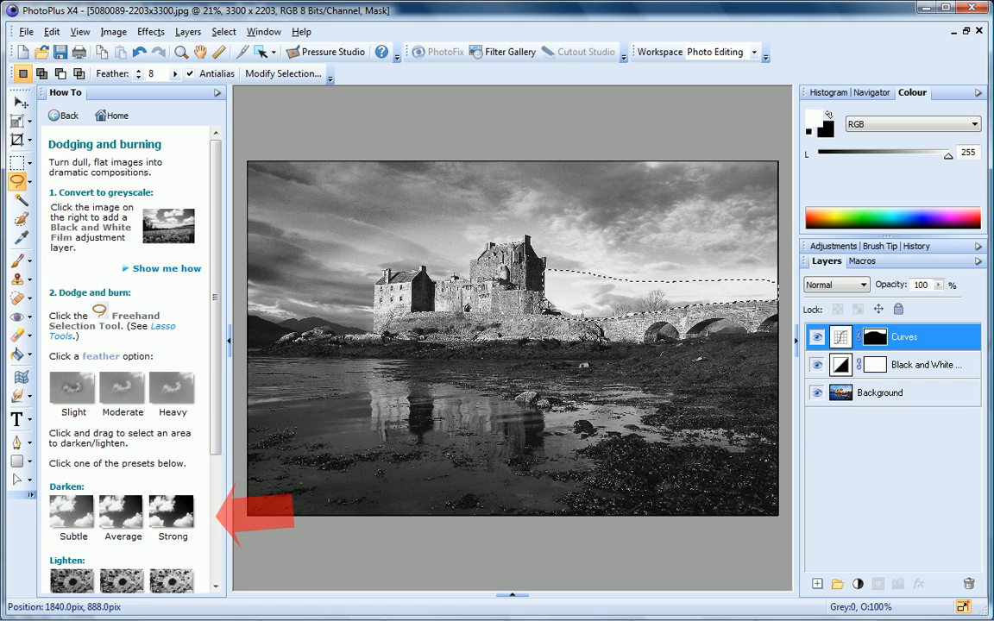
pyautogui.click(74, 514)
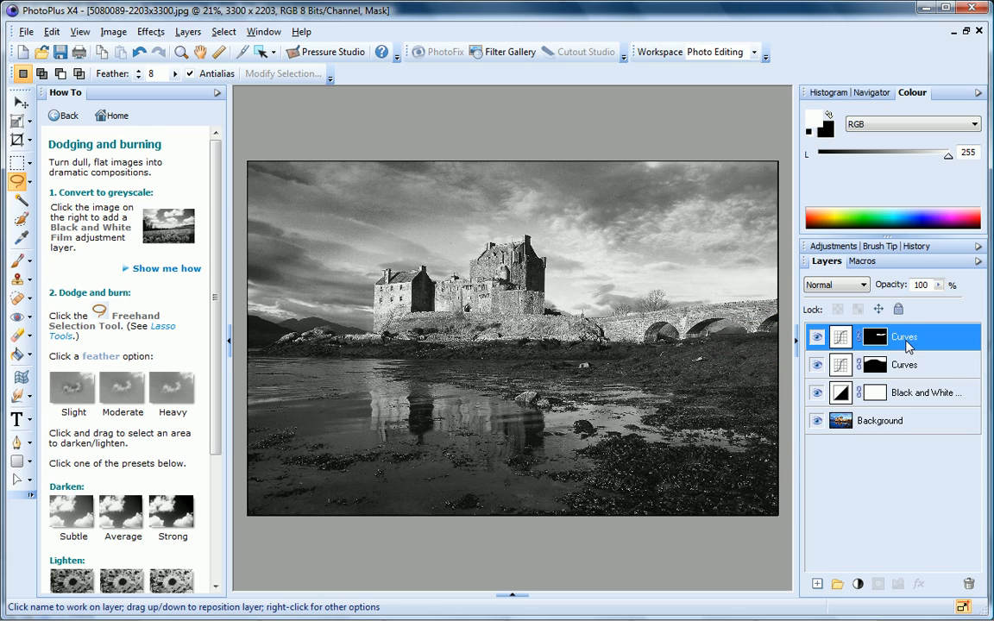
# Hide and show each of the two Curves layers in turn to compare the sky with and without them.
pyautogui.click(816, 338)
pyautogui.click(816, 338)
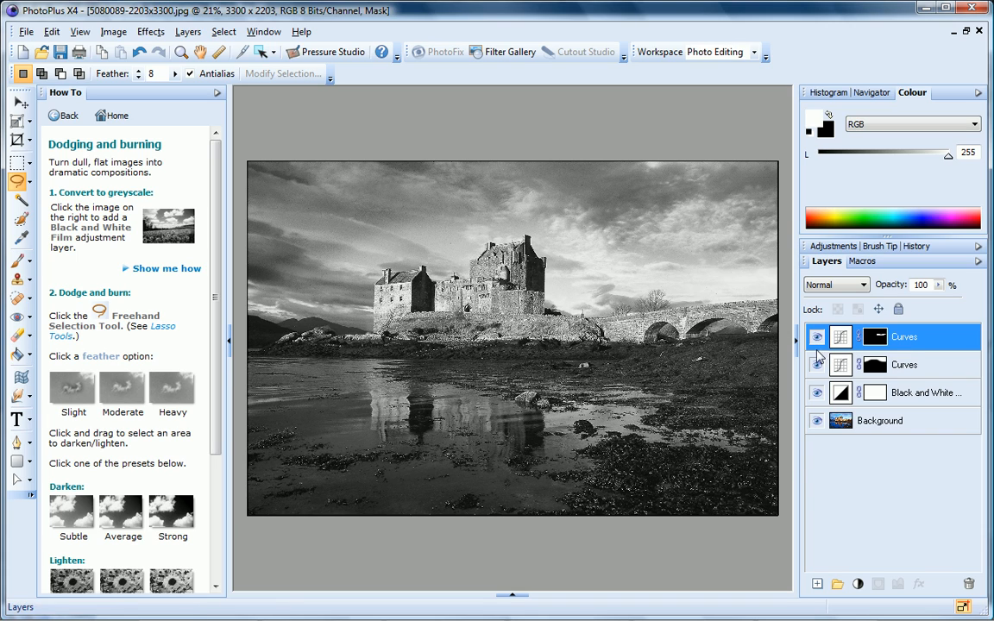
pyautogui.click(817, 365)
pyautogui.click(817, 366)
# Lighten the water around the castle's reflection with the Average preset using a feather of 100, and compare it by hiding and showing its layer.
pyautogui.click(169, 392)
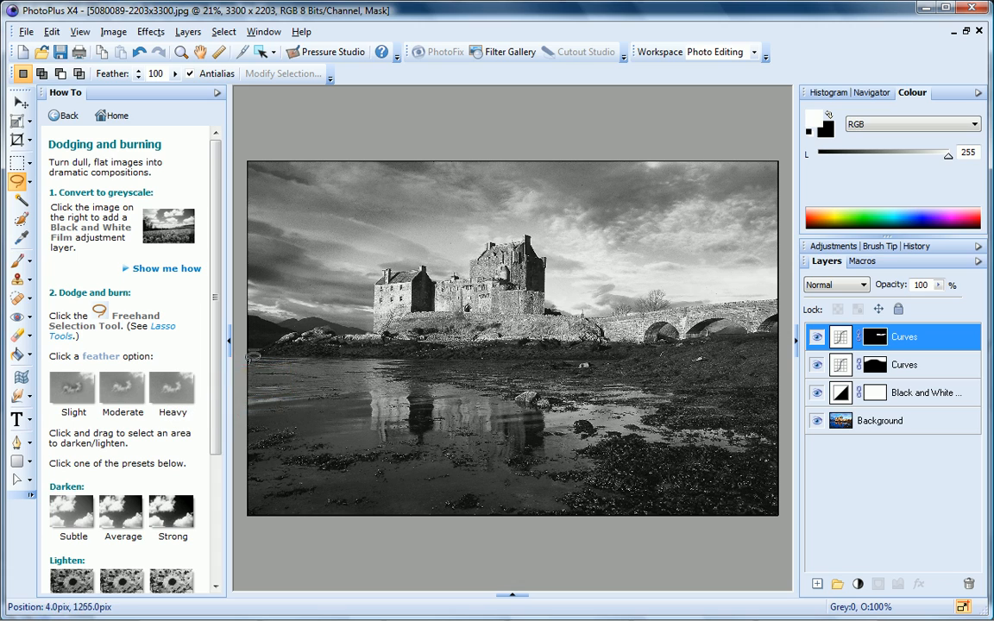
pyautogui.moveTo(248, 367)
pyautogui.mouseDown()
pyautogui.moveTo(457, 374)
pyautogui.moveTo(595, 401)
pyautogui.moveTo(522, 427)
pyautogui.moveTo(289, 444)
pyautogui.moveTo(253, 436)
pyautogui.moveTo(228, 367)
pyautogui.moveTo(229, 343)
pyautogui.moveTo(246, 349)
pyautogui.mouseUp()
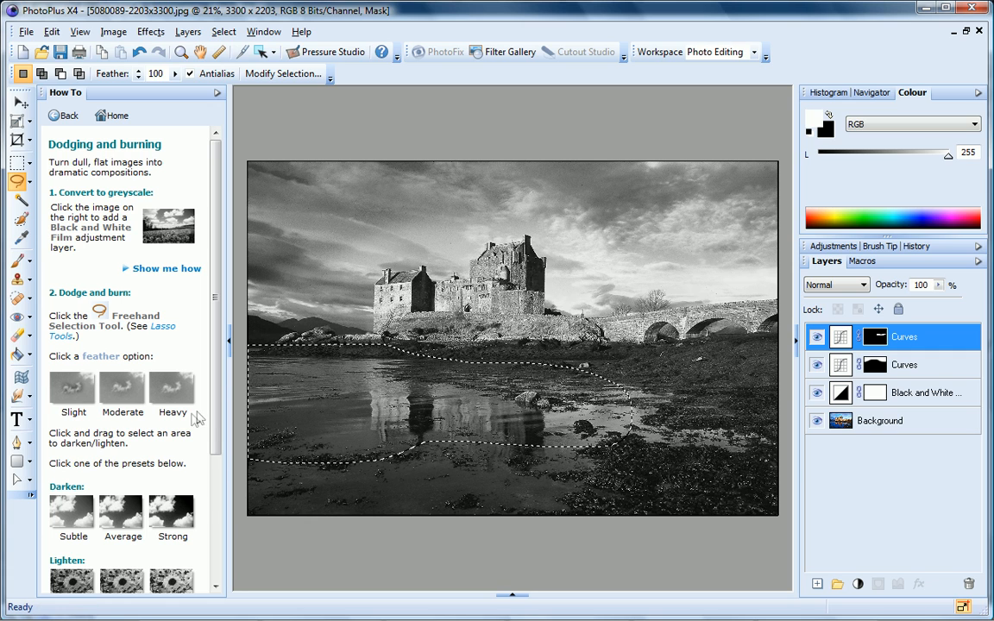
pyautogui.scroll(-2, 216, 440)
pyautogui.scroll(-2, 216, 440)
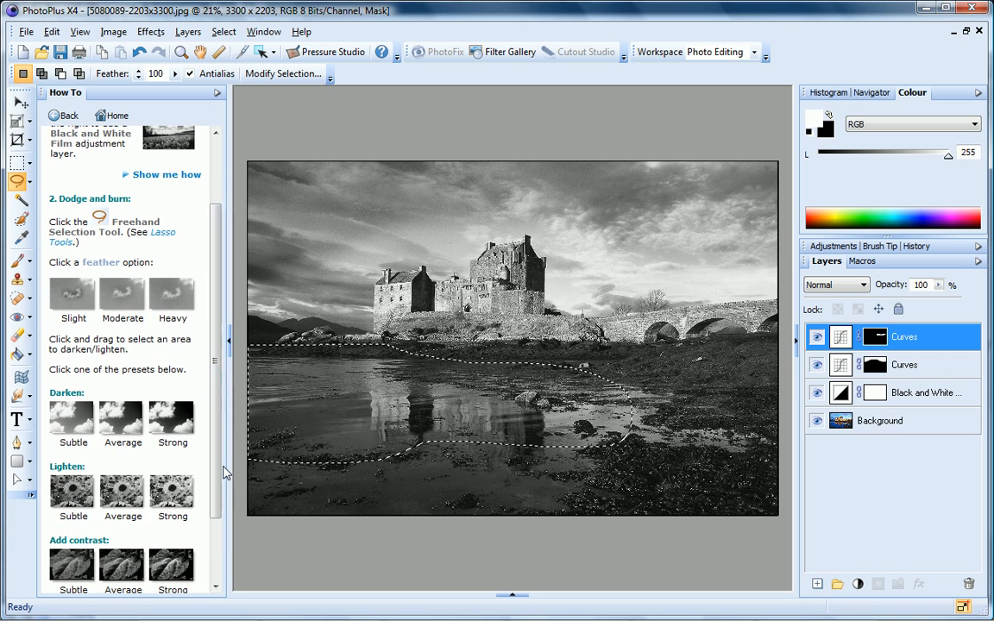
pyautogui.click(124, 494)
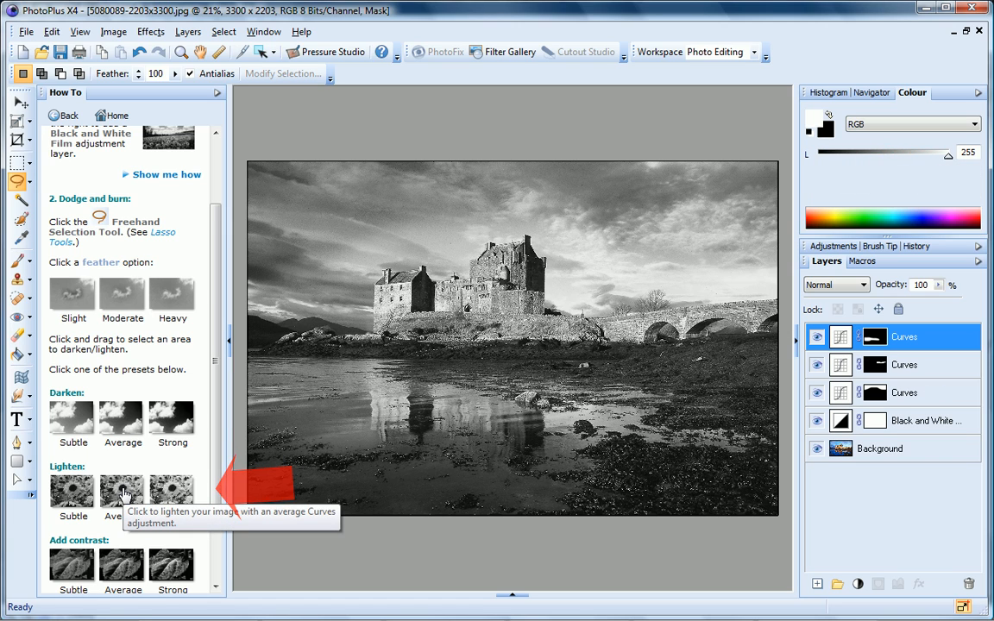
pyautogui.click(815, 338)
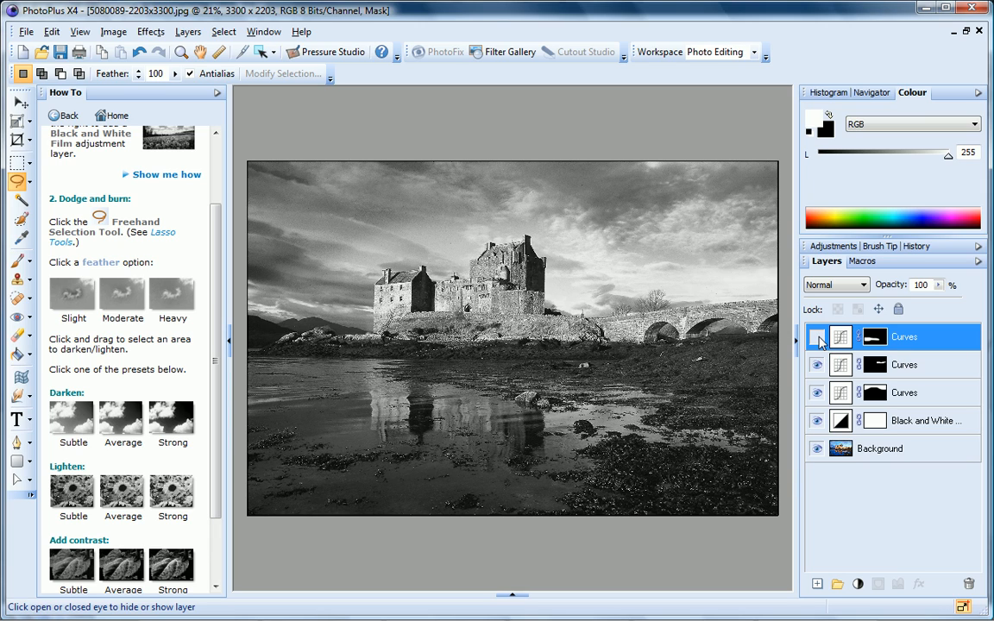
pyautogui.click(816, 337)
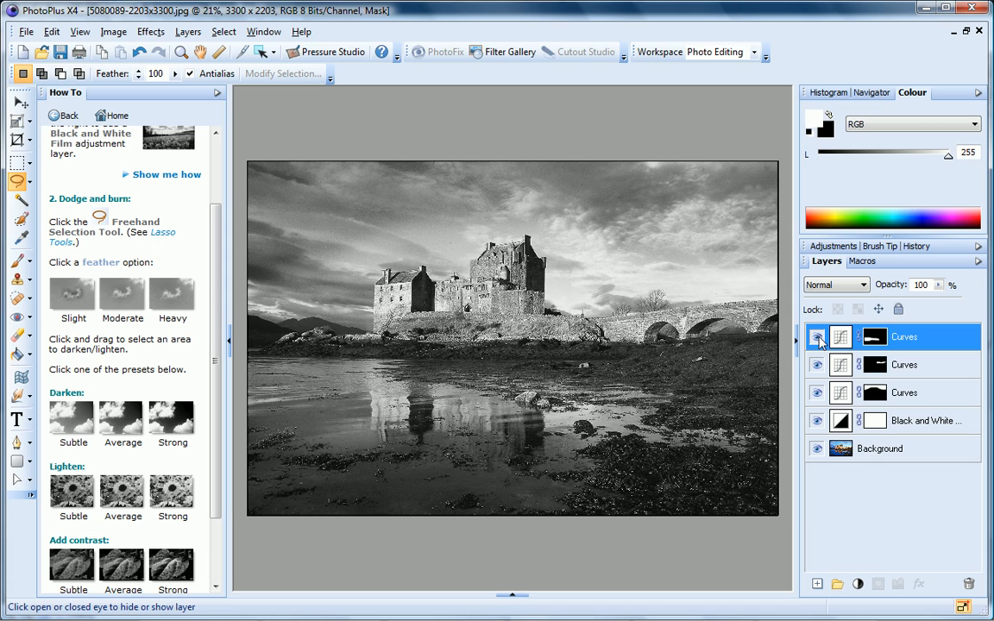
# Group the three Curves adjustment layers together.
pyautogui.keyDown('shift'); pyautogui.click(942, 393); pyautogui.keyUp('shift')
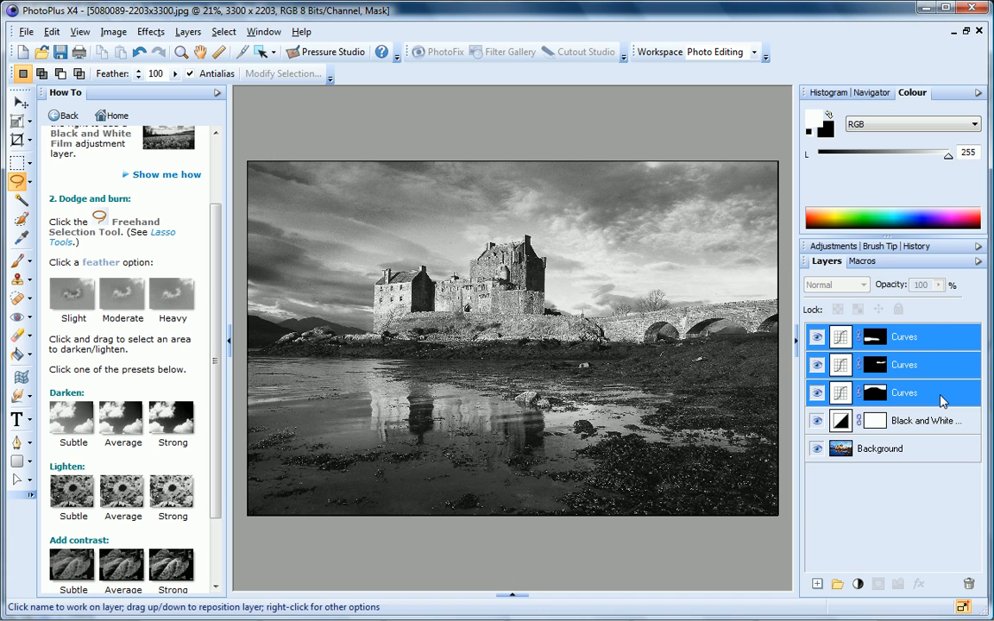
pyautogui.rightClick(940, 396)
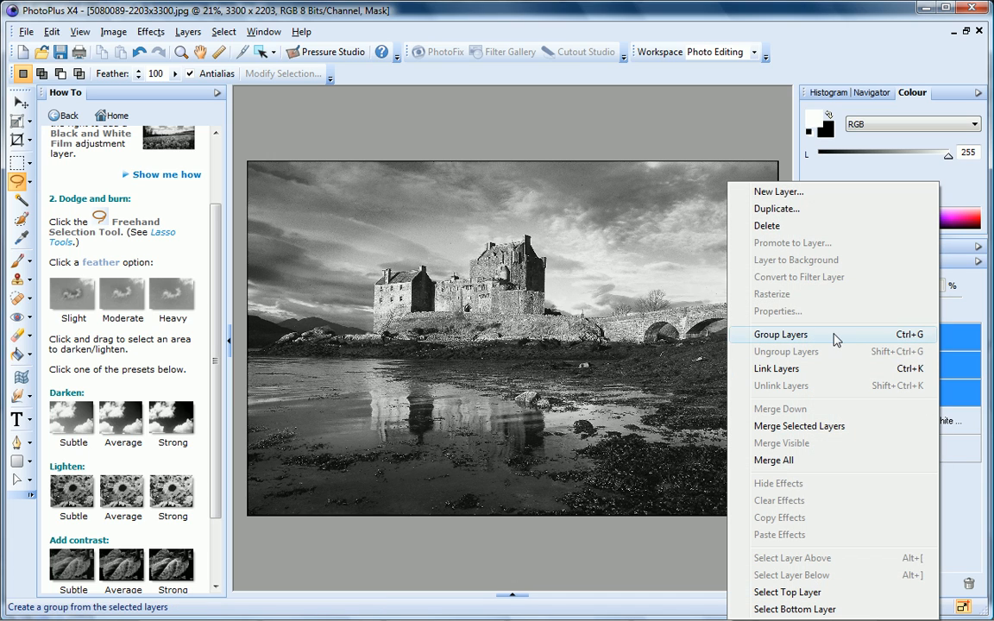
pyautogui.click(835, 339)
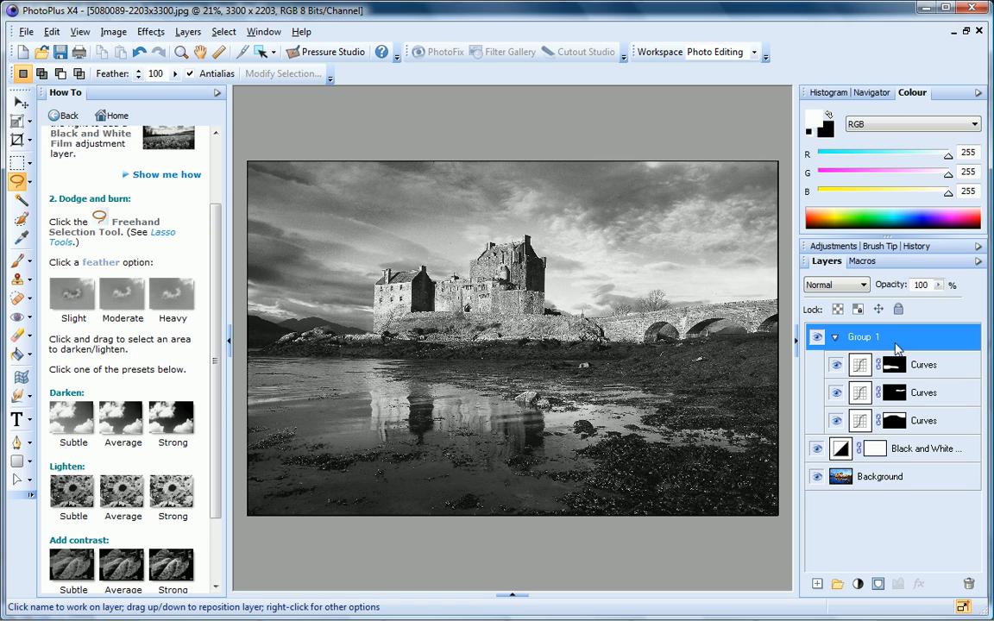
# Hide and show the layer group twice to compare the photo with and without the dodging and burning.
pyautogui.click(817, 337)
pyautogui.click(817, 339)
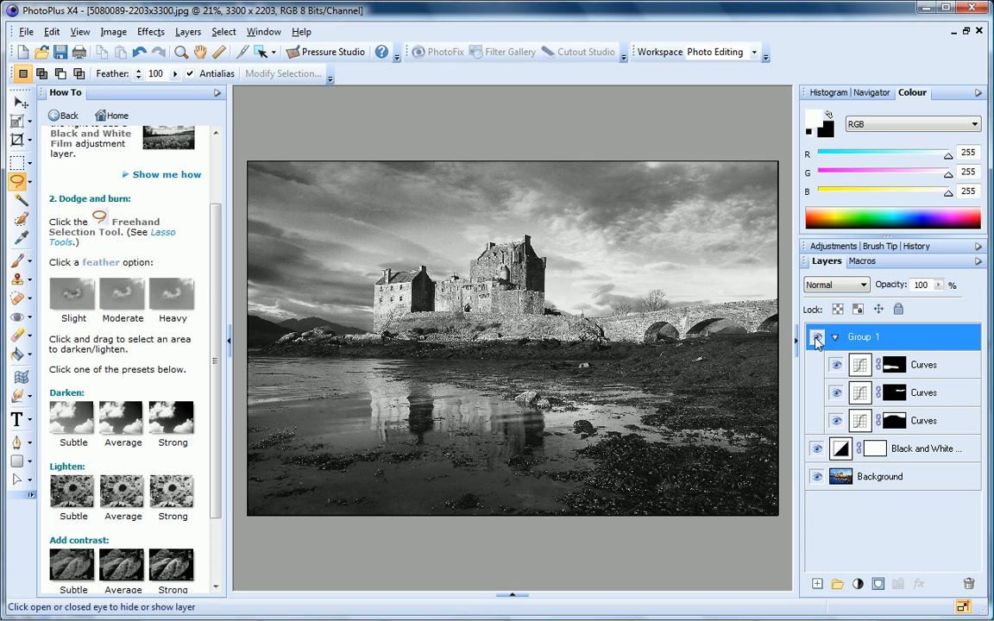
pyautogui.click(818, 339)
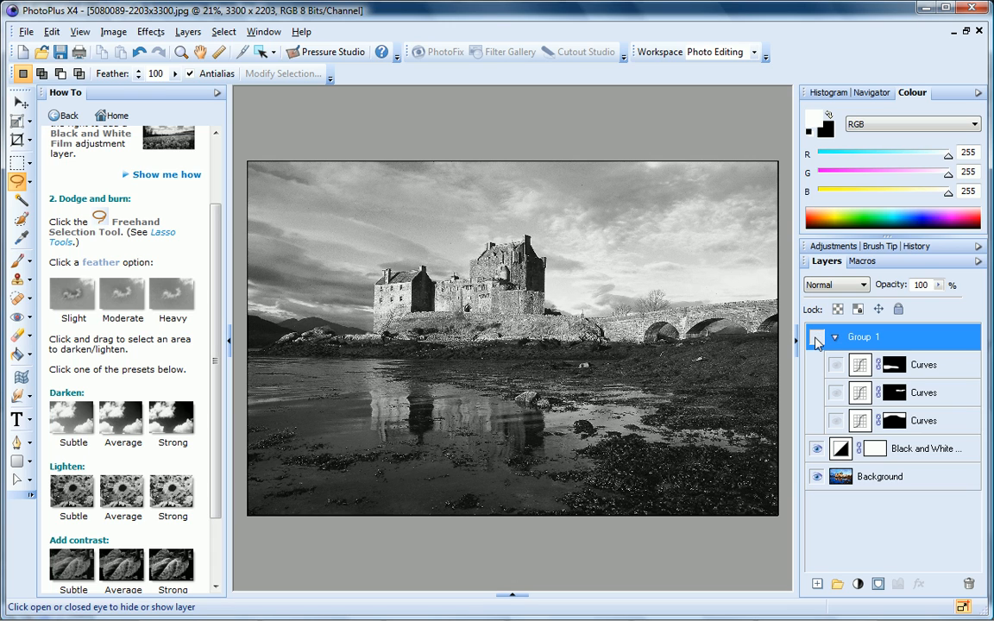
pyautogui.click(817, 338)
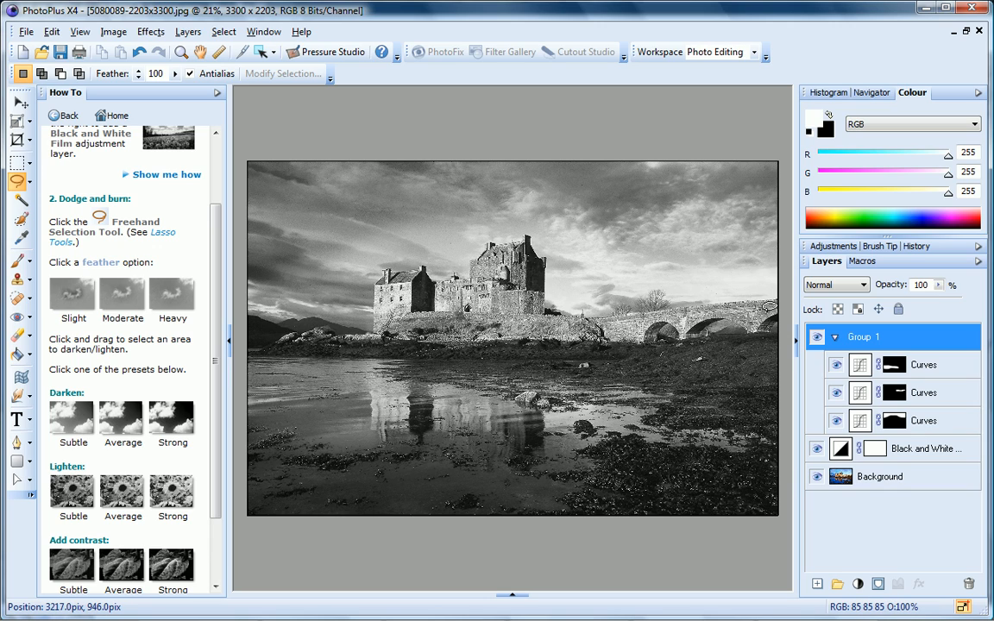
# Retouch the mask of the Curves layer over the sky by the bridge with the size 71 Paintbrush, switching the foreground colour from white to black.
pyautogui.click(896, 399)
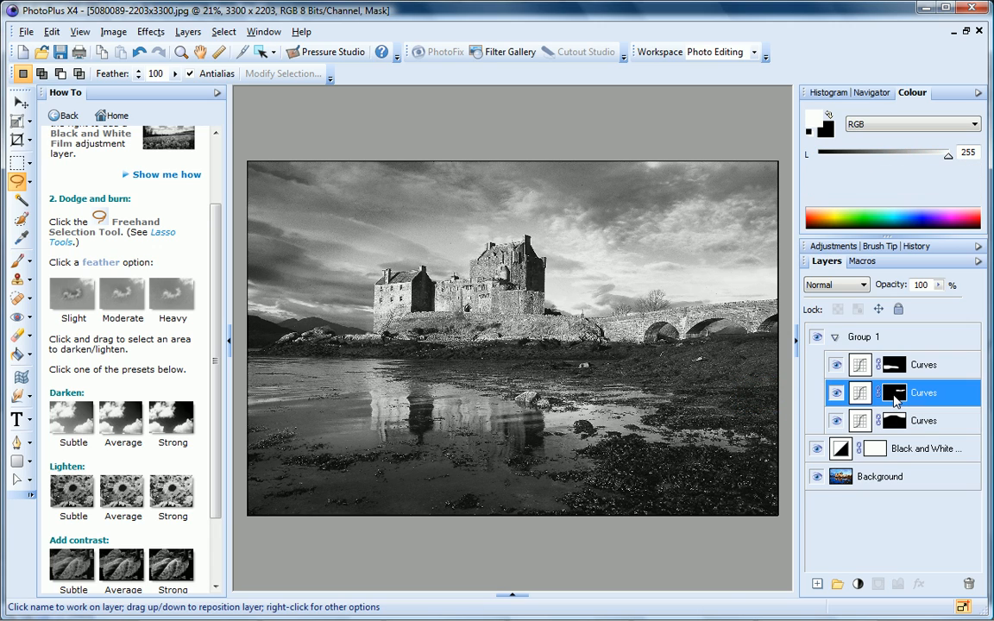
pyautogui.click(180, 52)
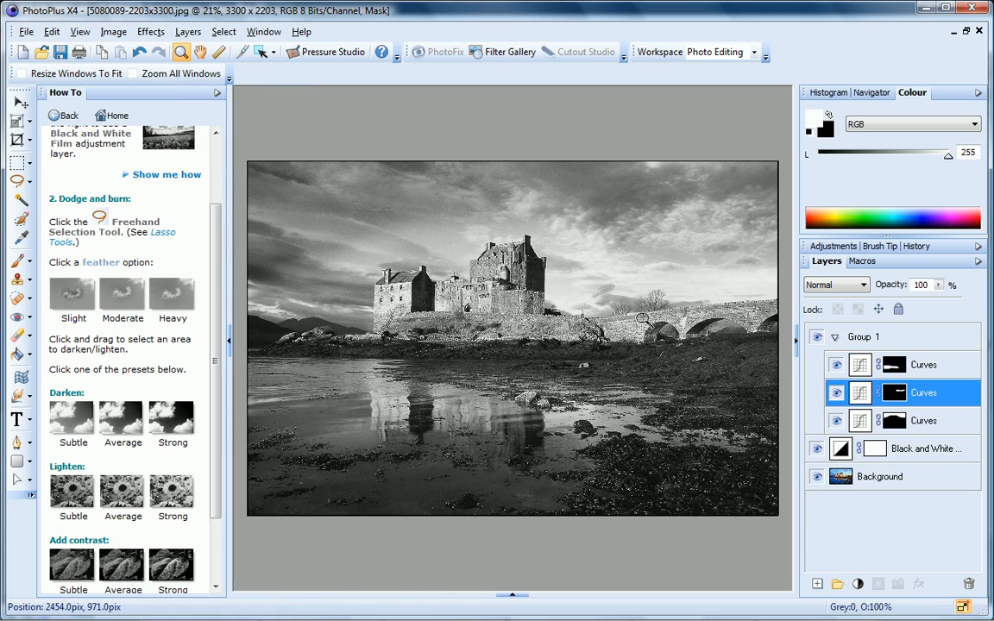
pyautogui.click(580, 287)
pyautogui.click(643, 316)
pyautogui.click(643, 316)
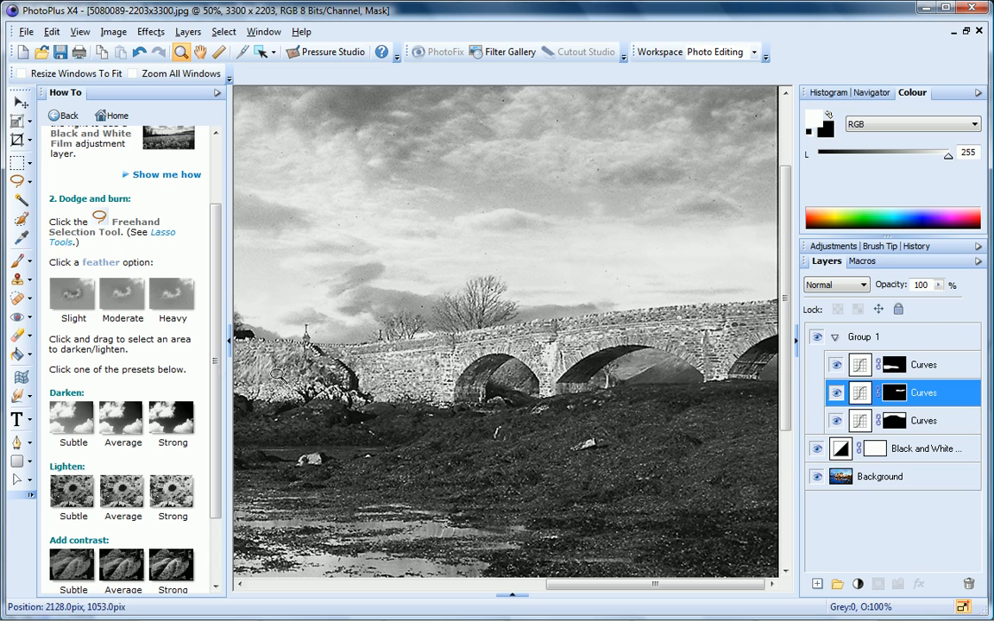
pyautogui.click(17, 264)
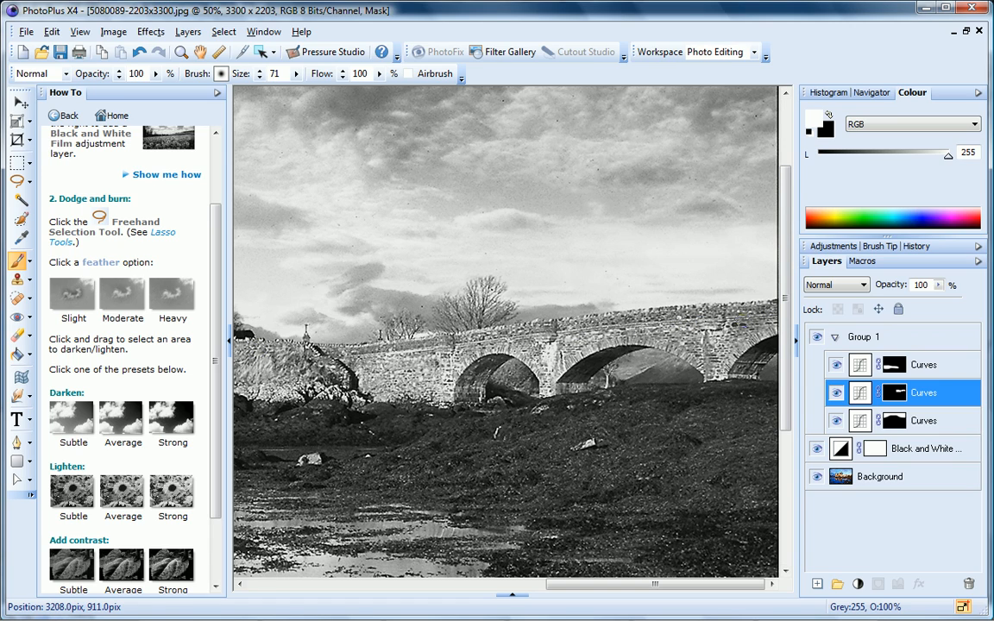
pyautogui.click(829, 115)
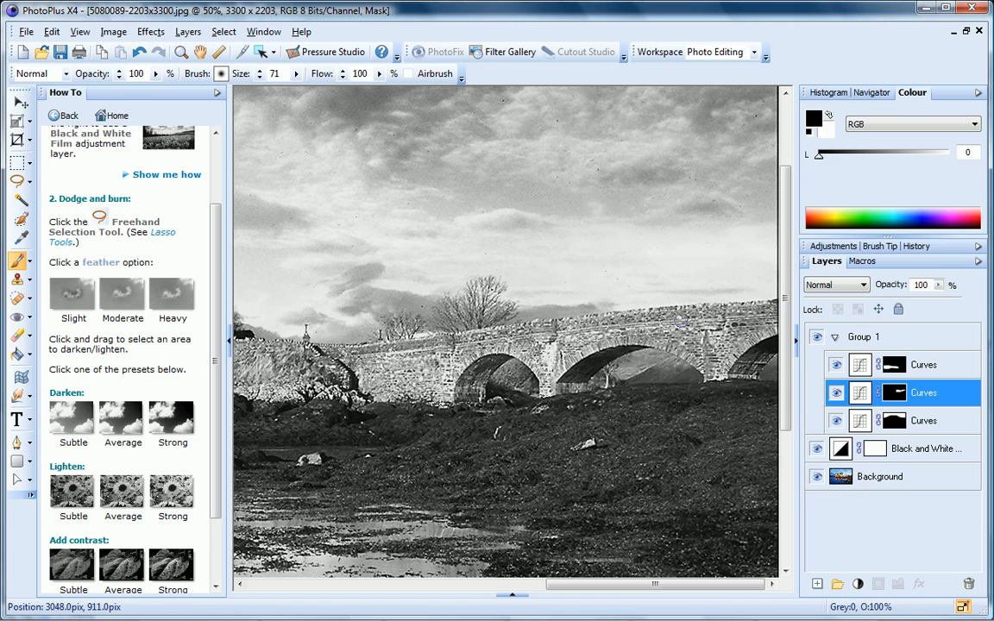
pyautogui.click(80, 32)
pyautogui.click(97, 66)
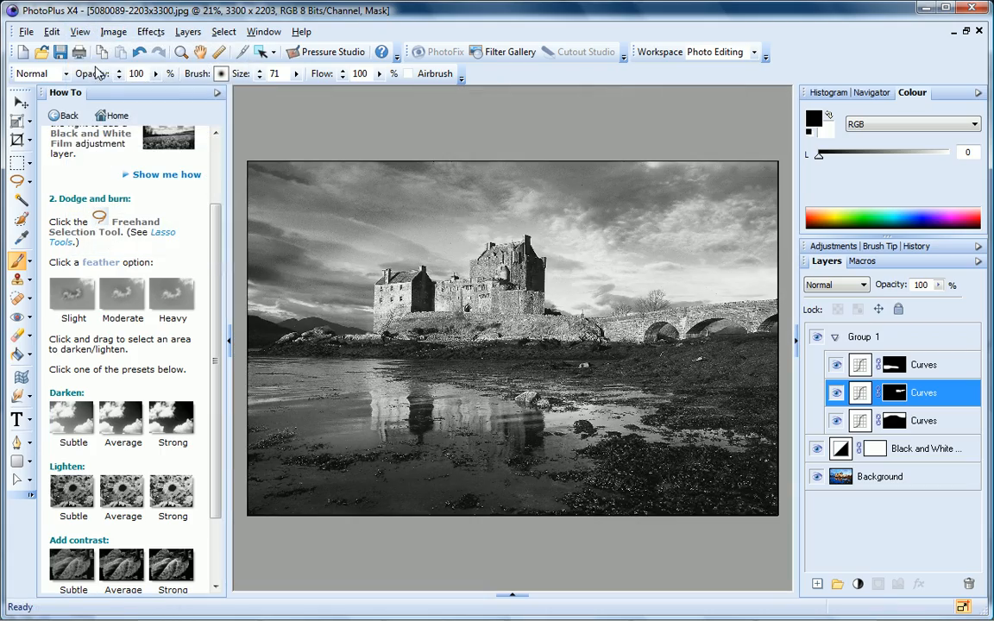